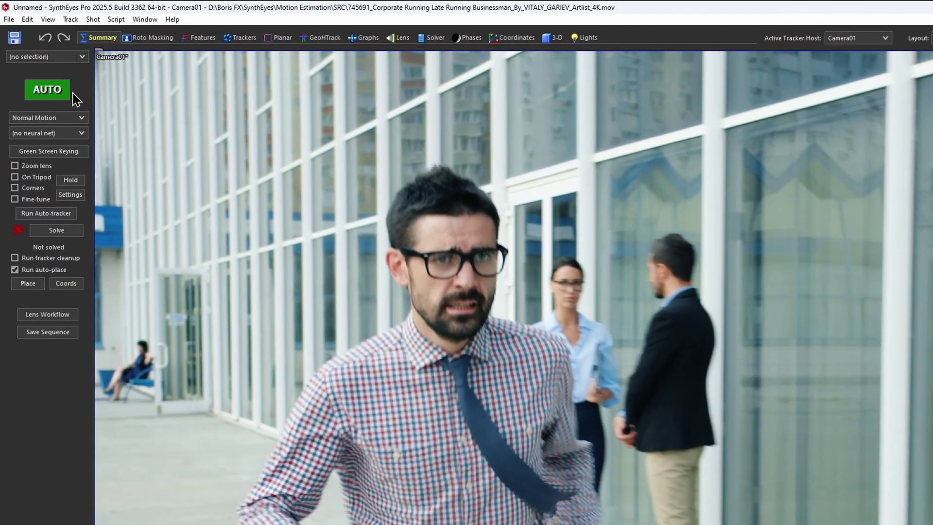
Run the automatic track and solve with Normal Motion on the running businessman shot and check the trackers along the timeline
click(67, 100)
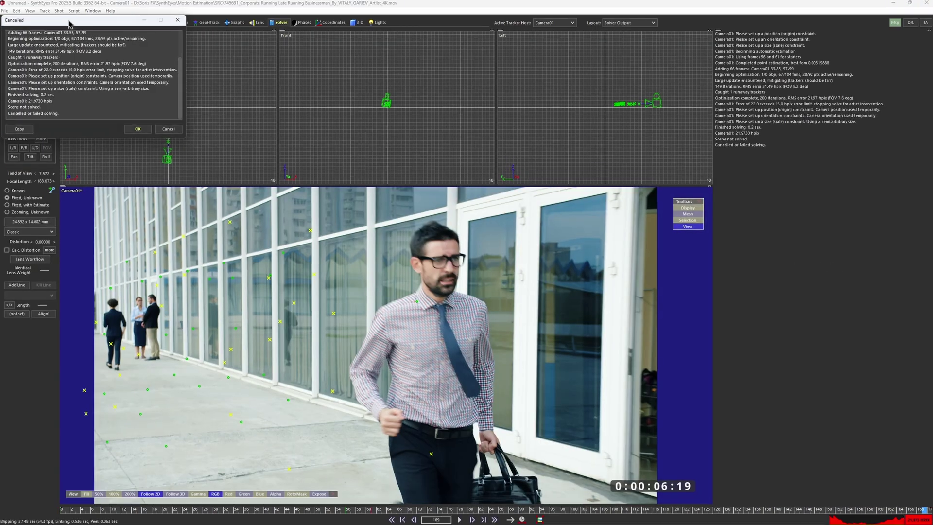
drag(72, 22, 355, 232)
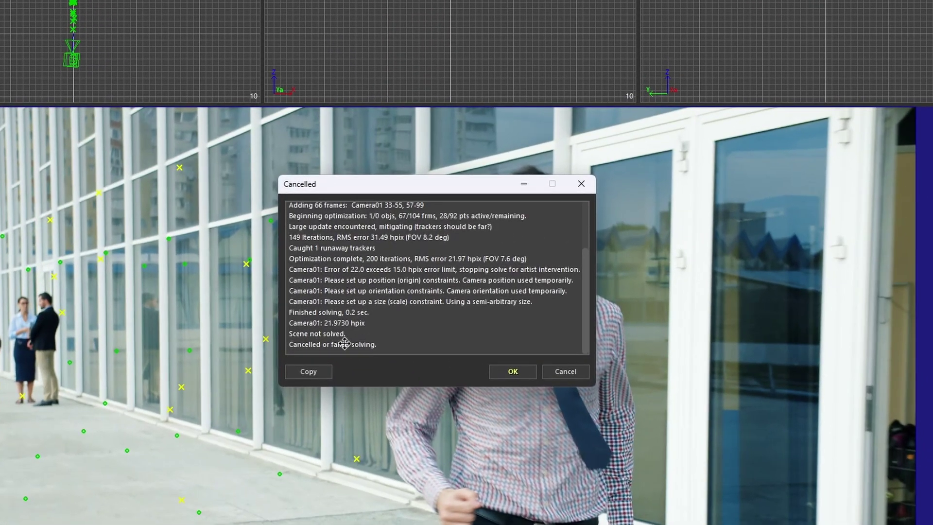
click(506, 376)
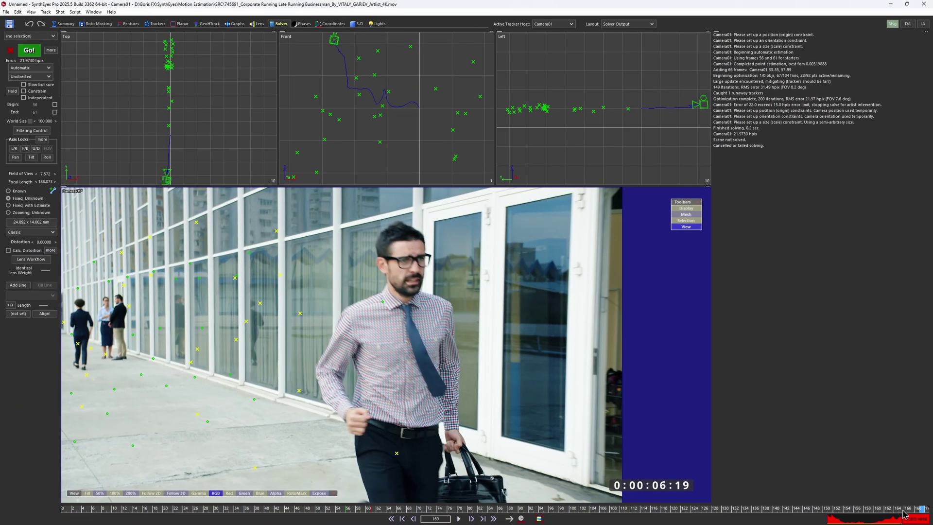
drag(905, 514, 63, 508)
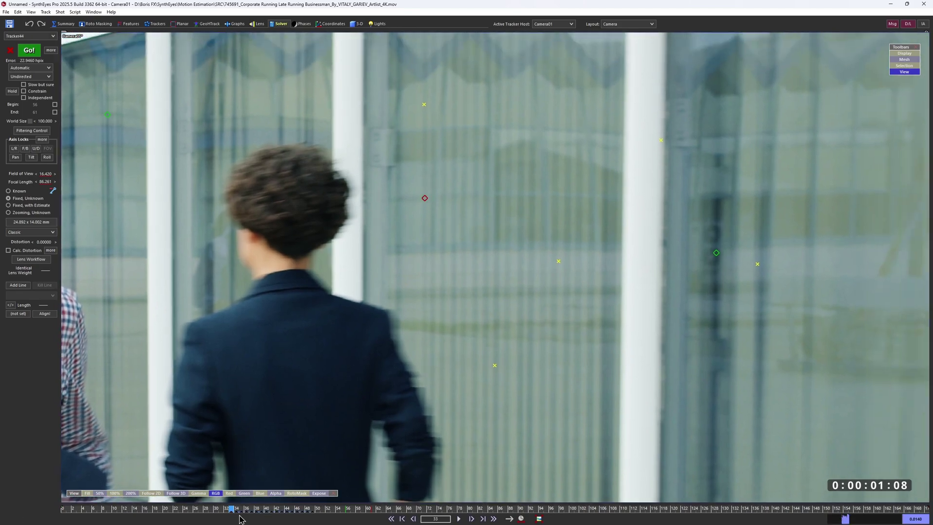
mouse_move(241, 519)
mouse_down()
mouse_move(311, 516)
mouse_move(249, 513)
mouse_up()
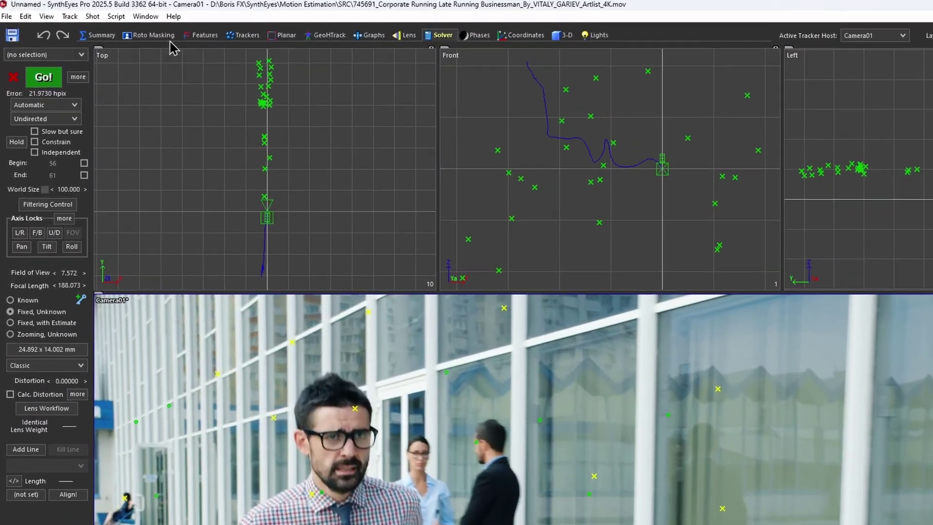
Create a Mask ML layer covering the running man and his bag, and write the current layer for the entire shot
click(100, 24)
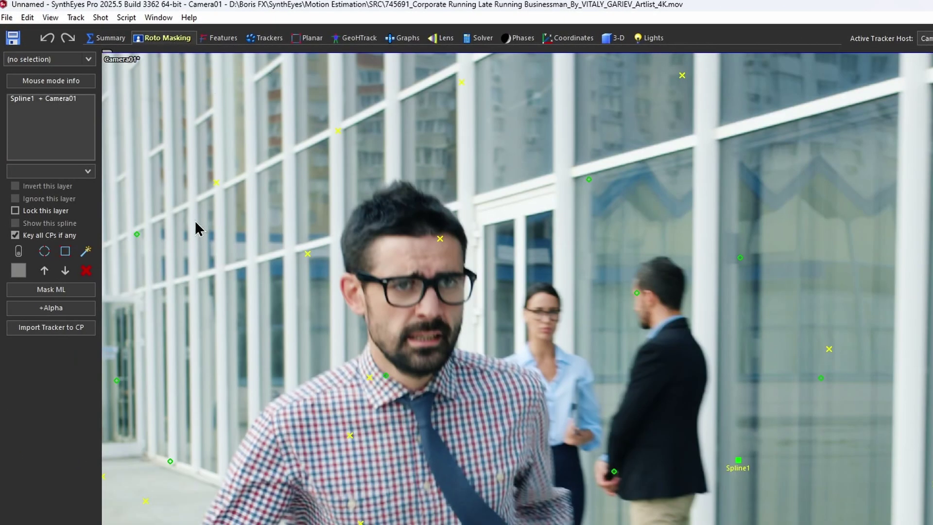
click(52, 290)
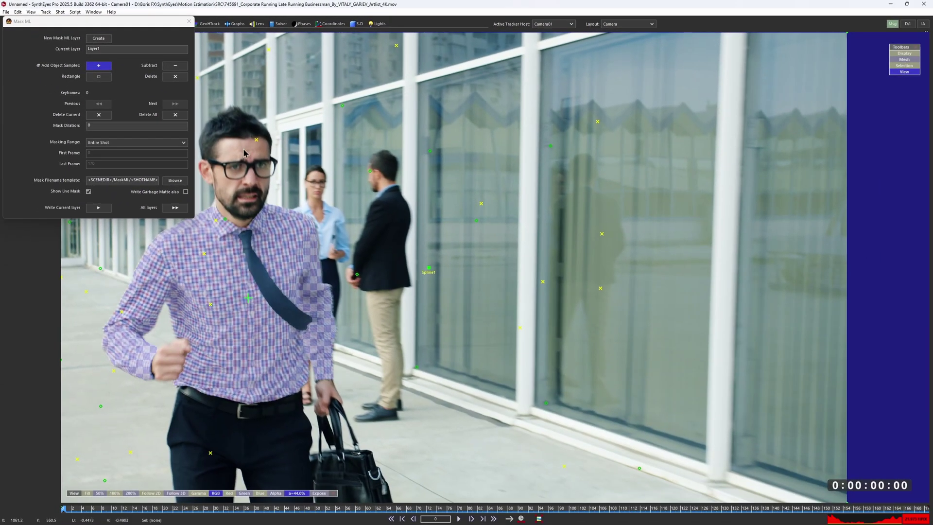
click(244, 141)
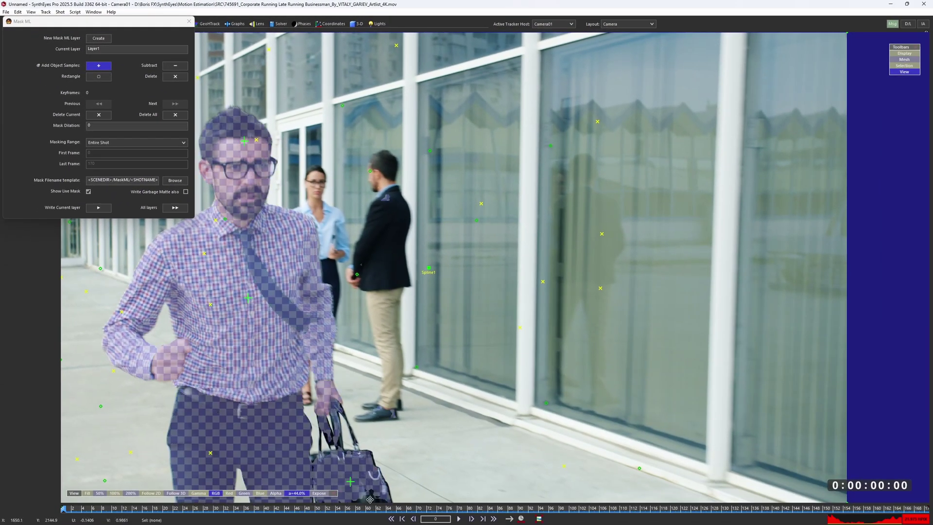
click(97, 208)
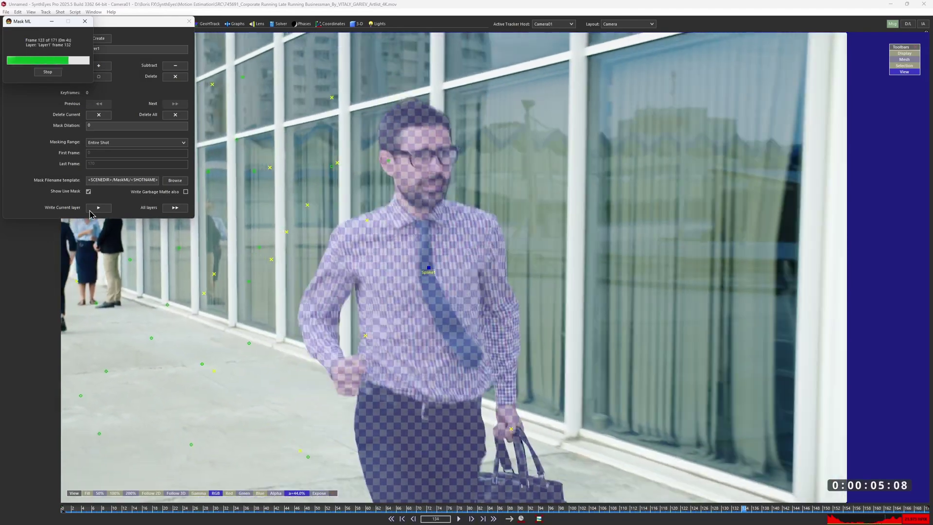
click(189, 22)
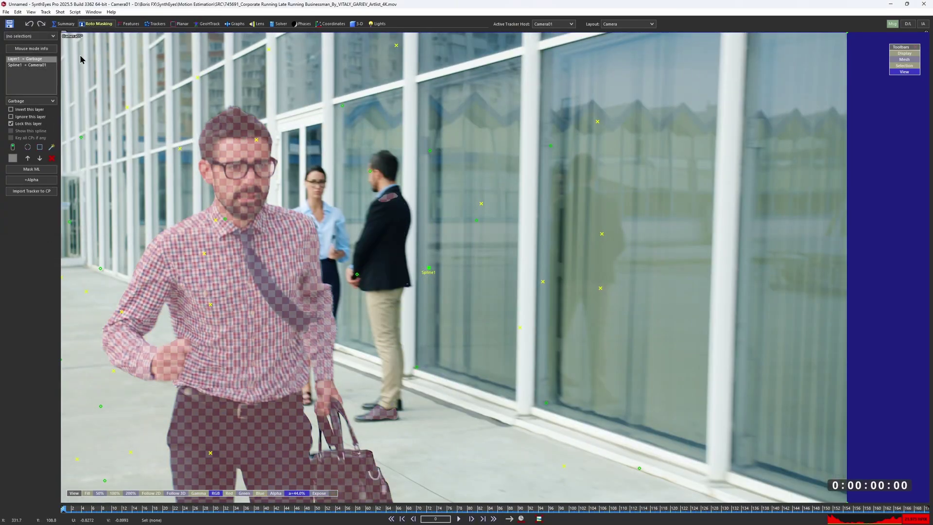
Rerun the automatic track and solve with the running man masked out, and scrub back to the start of the shot
click(63, 24)
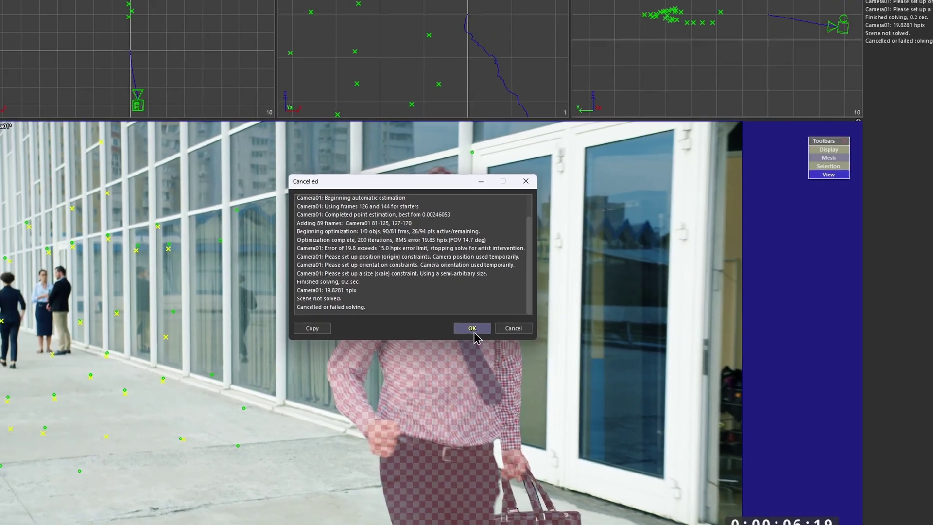
click(562, 306)
drag(920, 508, 707, 508)
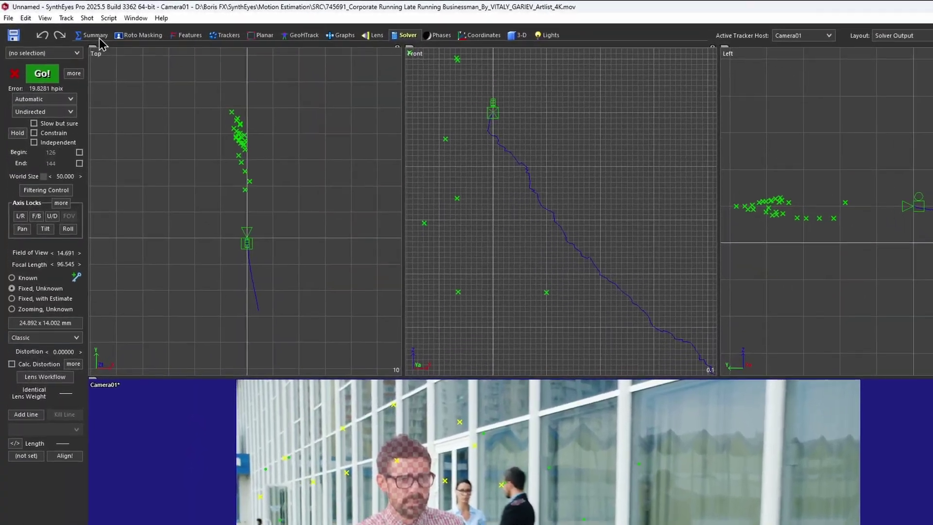
Run the automatic track and solve with ML Motion Estimation, and review the camera path in the Top view from the first frame
click(100, 39)
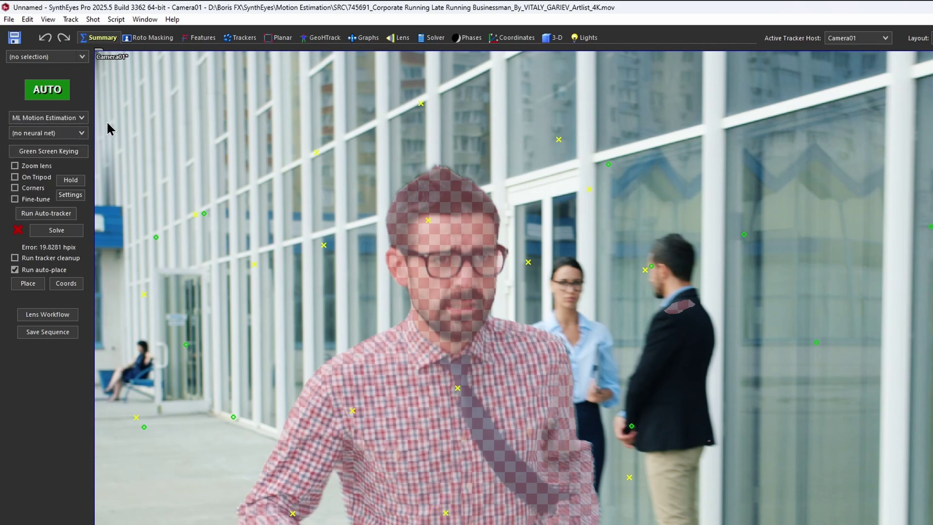
click(48, 90)
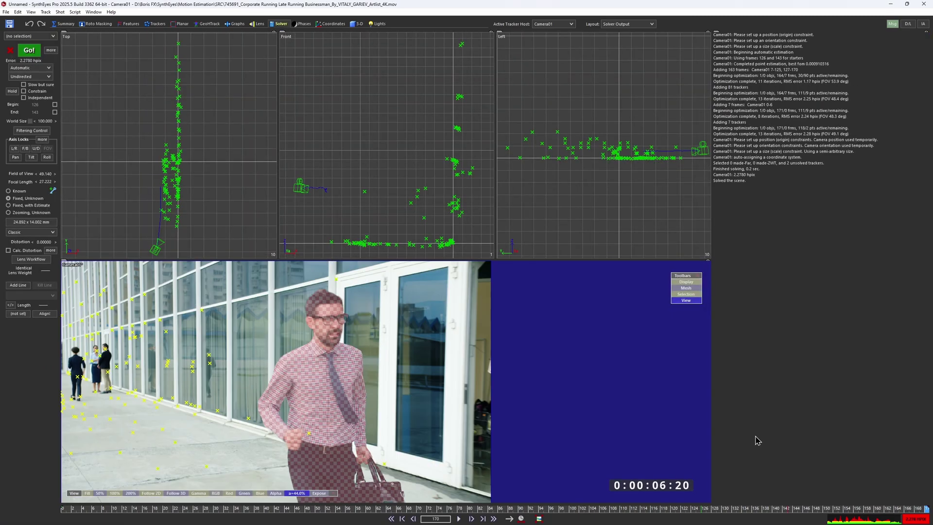
drag(921, 512, 62, 509)
scroll(176, 157, up, 4)
middle_drag(178, 204, 188, 155)
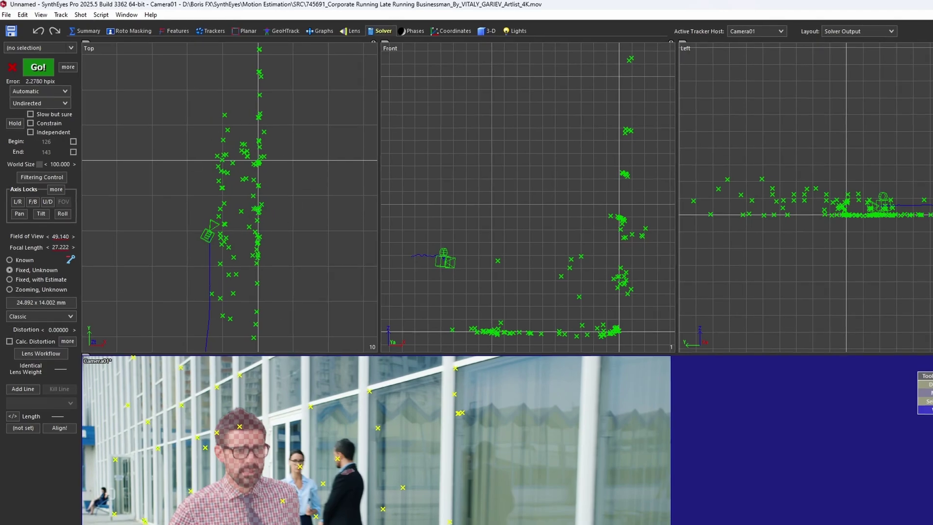
mouse_move(62, 509)
mouse_down()
mouse_move(893, 498)
mouse_move(62, 507)
mouse_up()
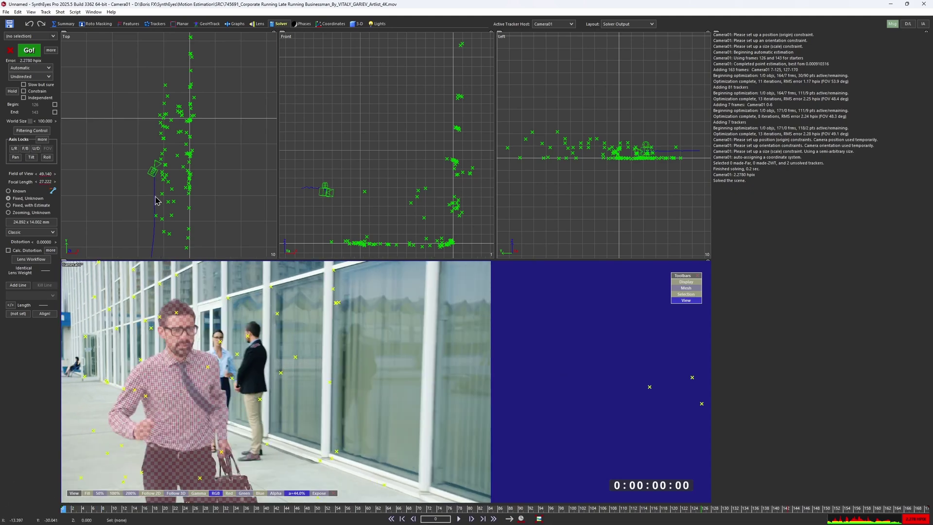
middle_drag(229, 214, 236, 182)
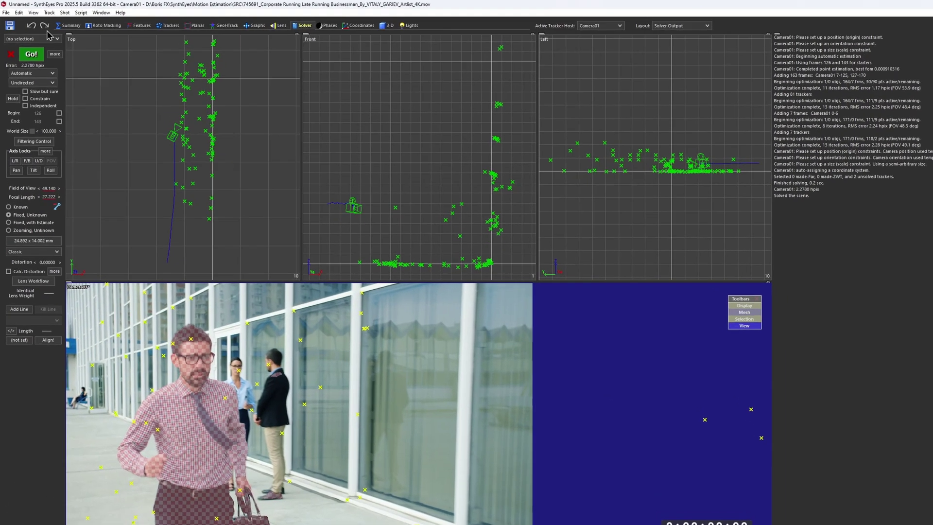
Clean up the automatic trackers with Bad Frames excluded, keeping the far-ish, short-lived, high-error and unsolved tracker options enabled
click(45, 12)
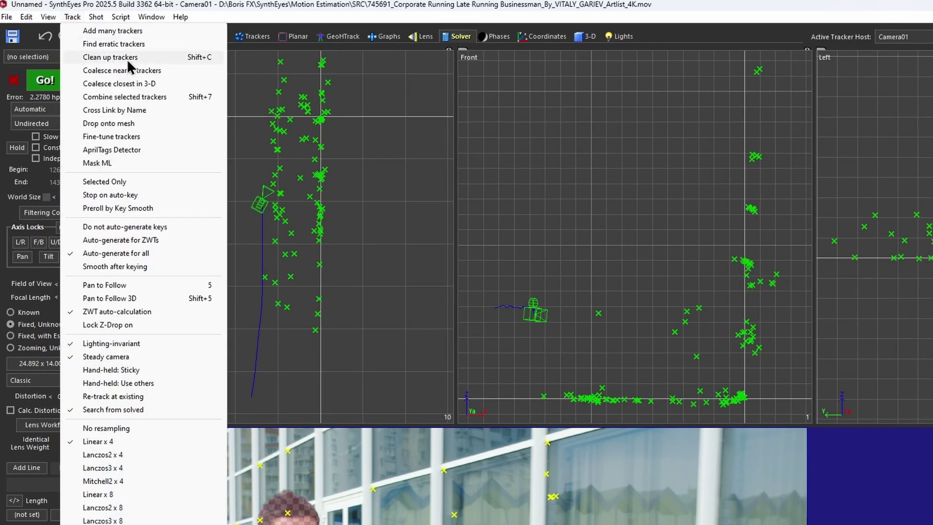
click(127, 58)
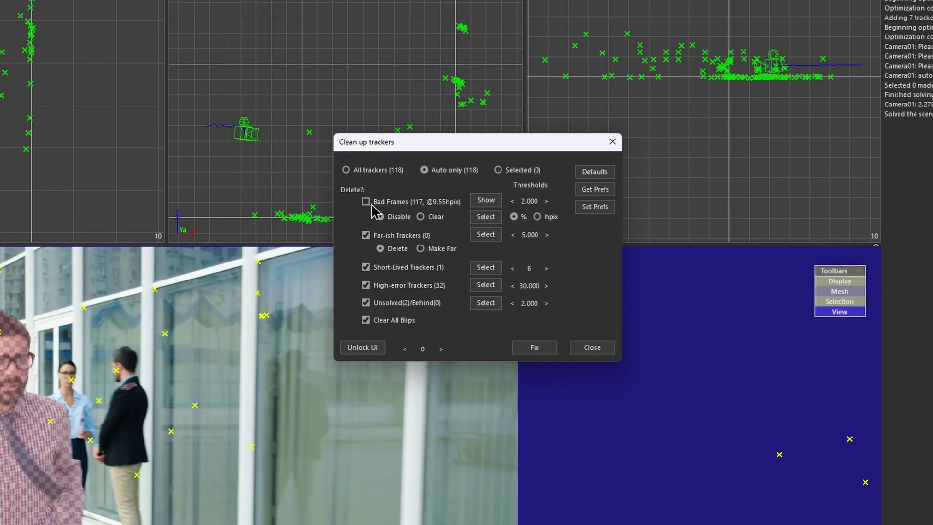
click(534, 347)
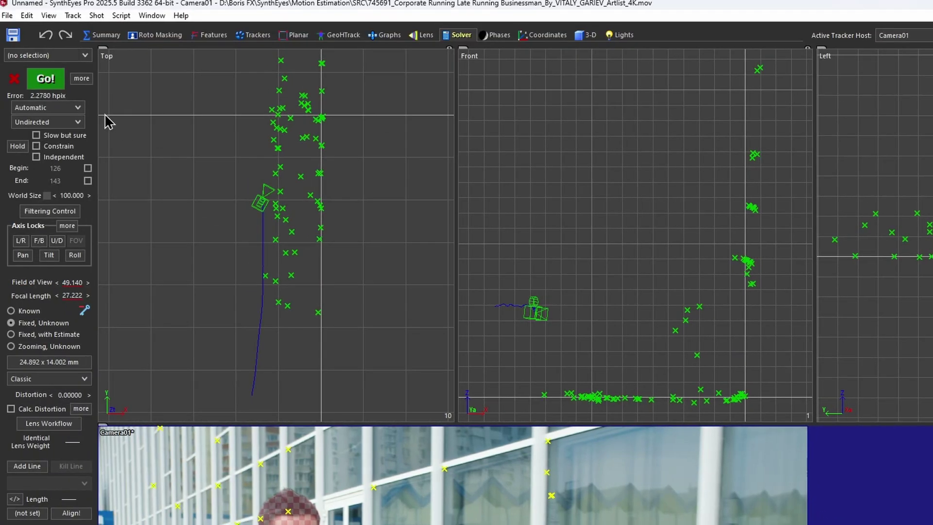
Set the solving mode to Refine and solve the camera again
click(59, 110)
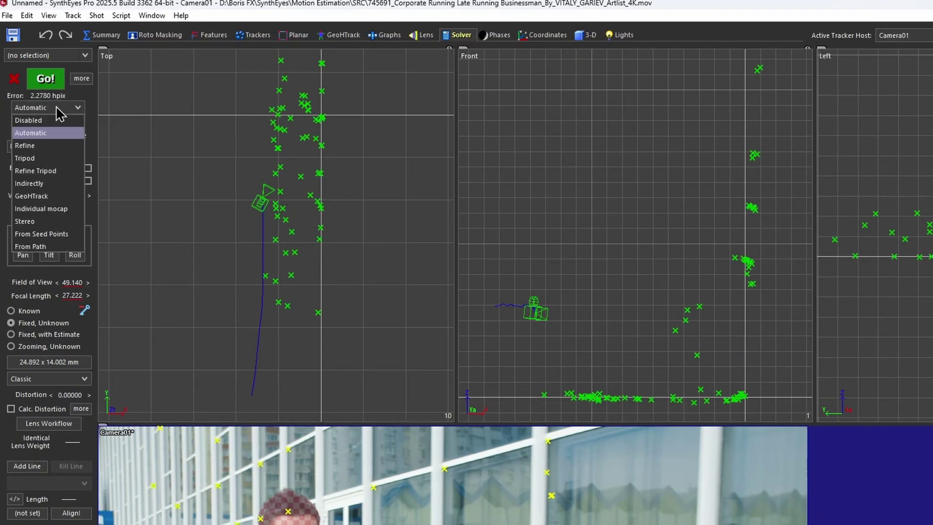
click(46, 146)
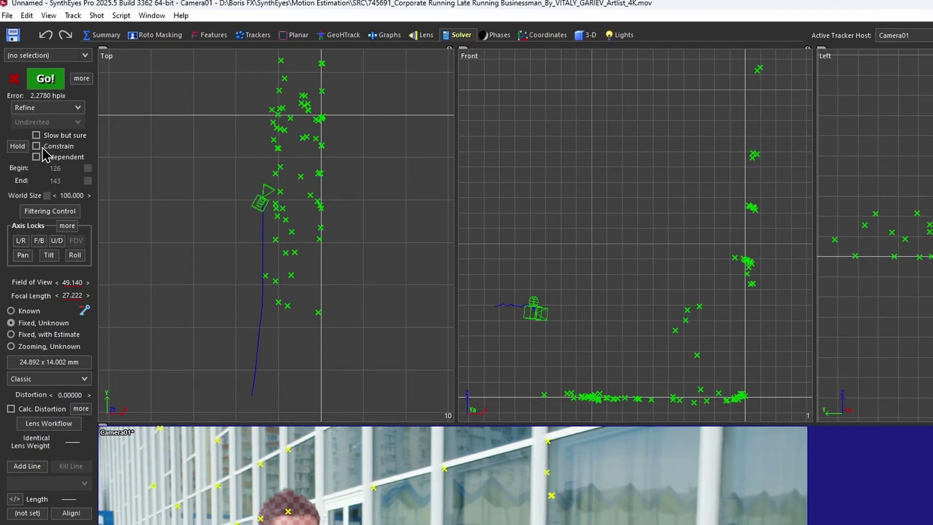
click(56, 81)
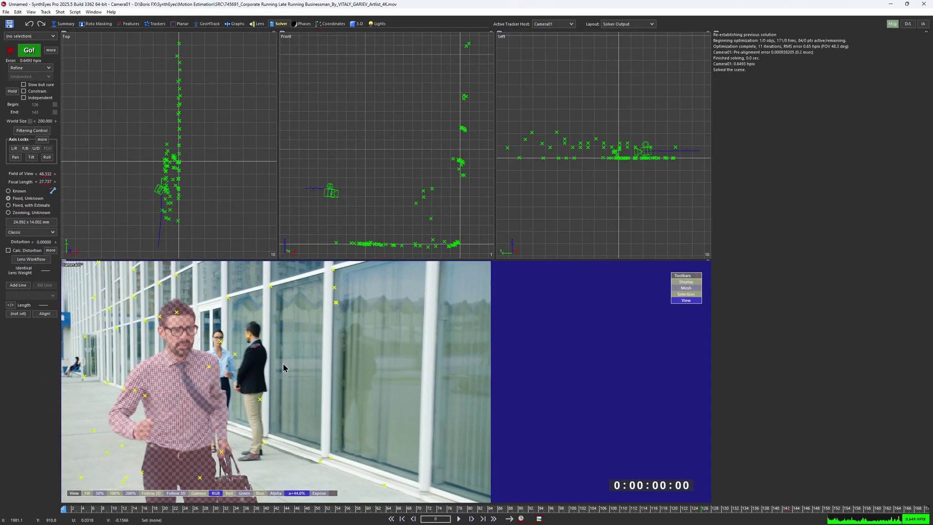
Switch to the 3-D workspace and place a primitive object in the solved scene
click(359, 23)
scroll(340, 116, up, 3)
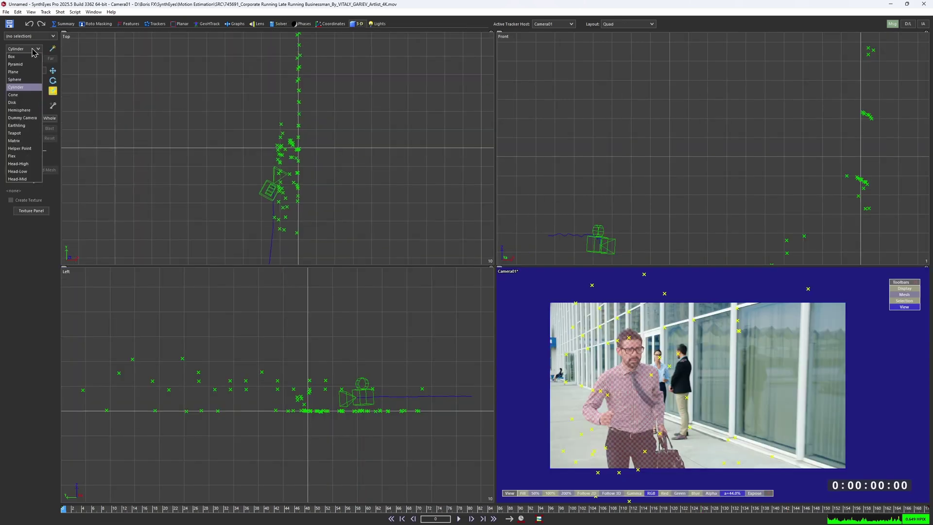
drag(254, 47, 285, 324)
drag(175, 331, 207, 344)
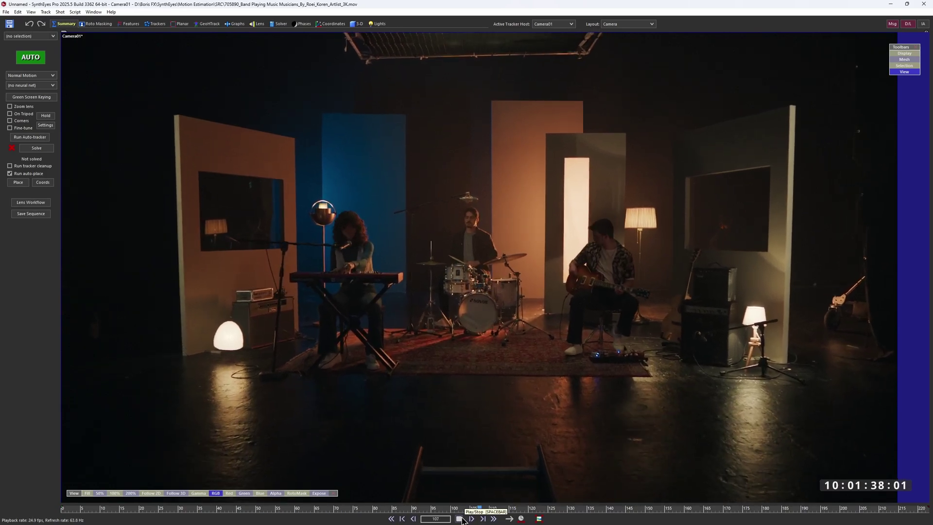
Play and scrub through the band footage to examine its camera movement and lighting up close
click(462, 520)
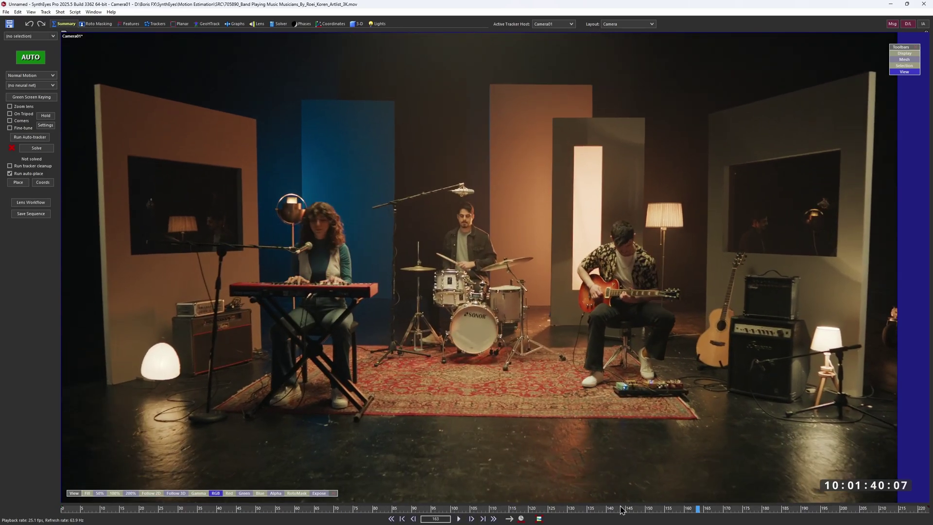
drag(669, 509, 398, 509)
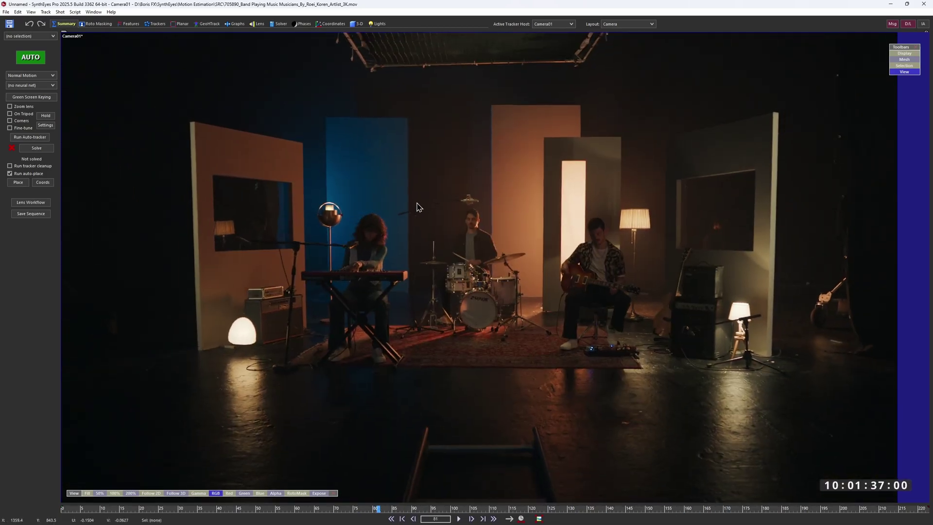
scroll(417, 207, up, 3)
drag(388, 510, 658, 506)
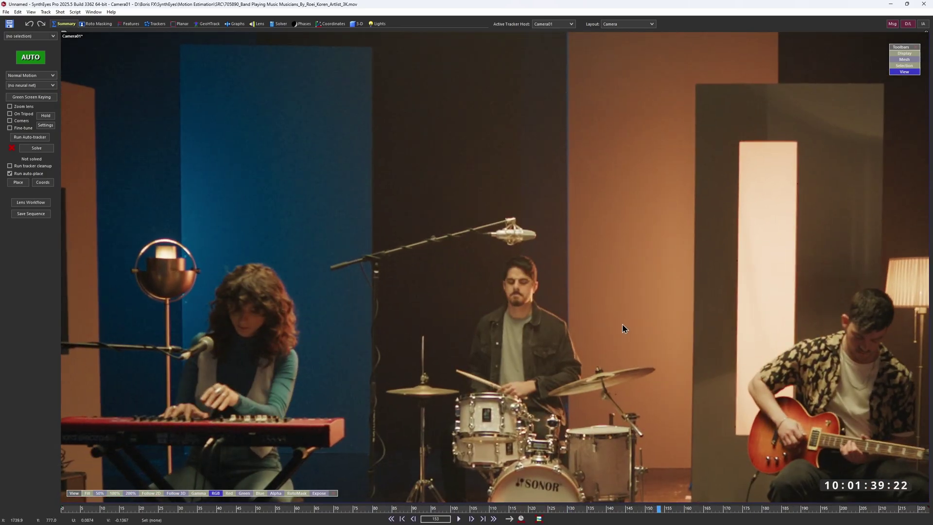
scroll(623, 328, down, 3)
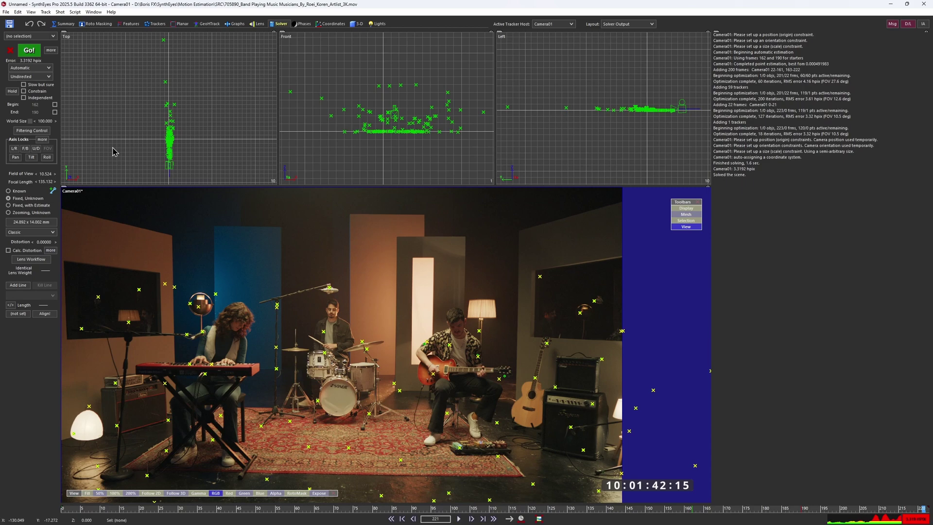
Inspect the band shot's solved camera path and tracker positions in the Top view and across the timeline
middle_drag(283, 326, 316, 311)
right_drag(172, 152, 194, 91)
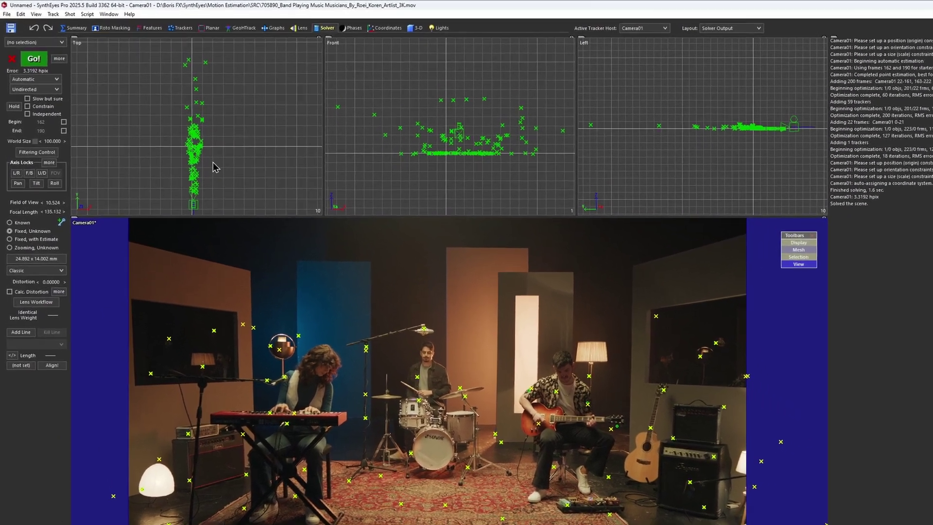
middle_drag(195, 132, 196, 116)
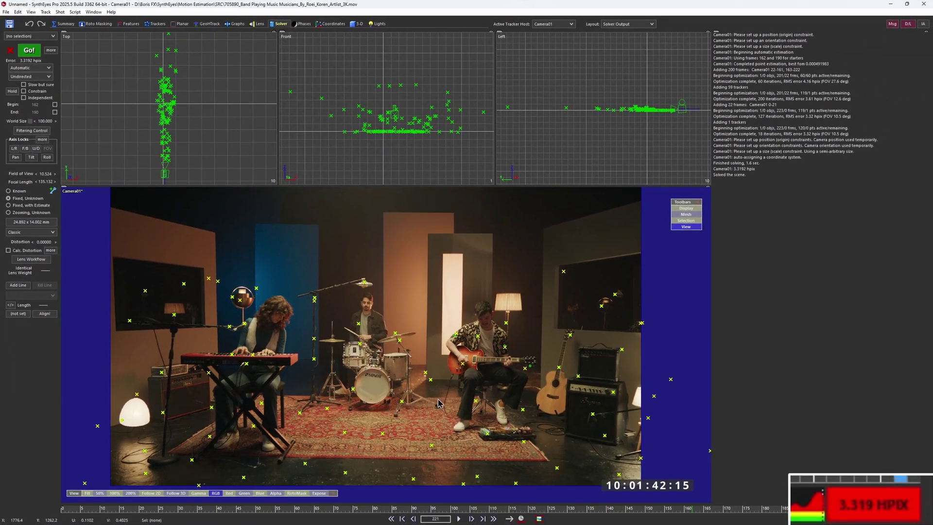
drag(721, 510, 149, 477)
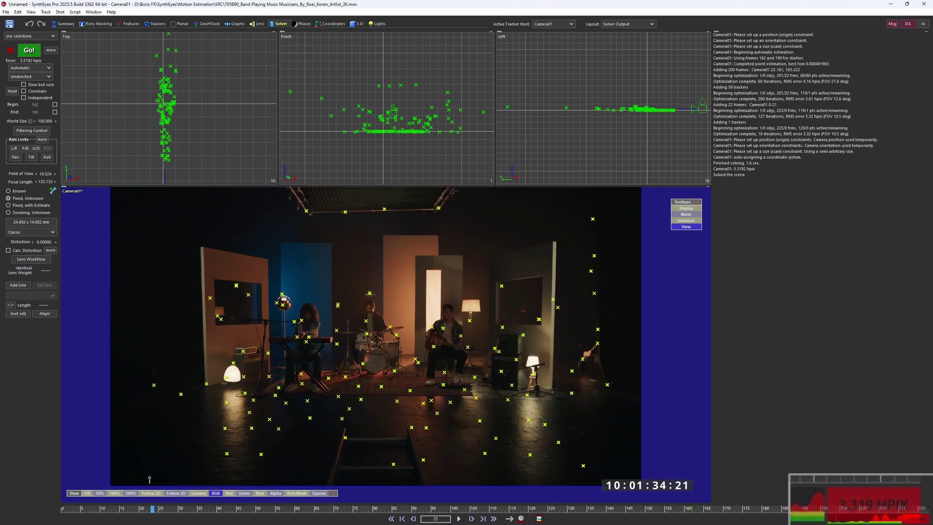
drag(495, 476, 334, 458)
drag(267, 454, 887, 440)
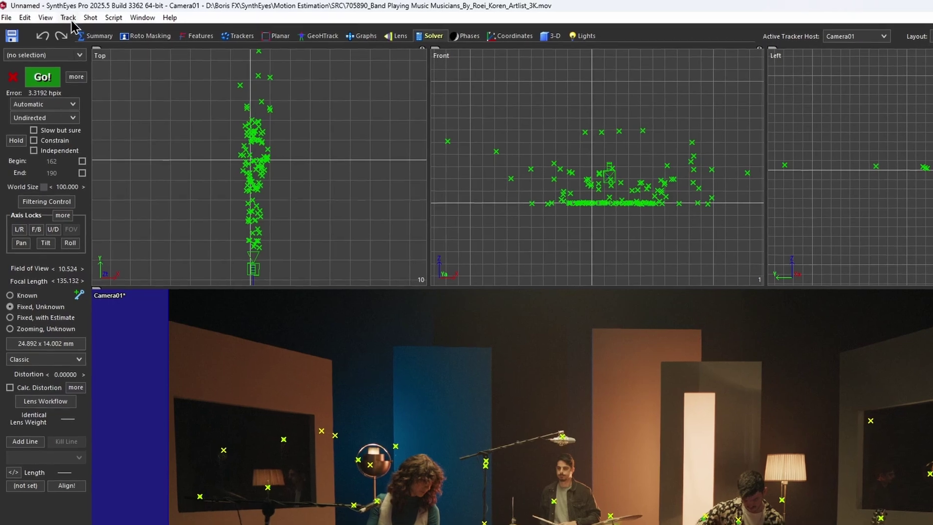
Clean up the band shot's automatic trackers with bad frames, far-ish, short-lived, high-error and unsolved trackers all included
click(45, 11)
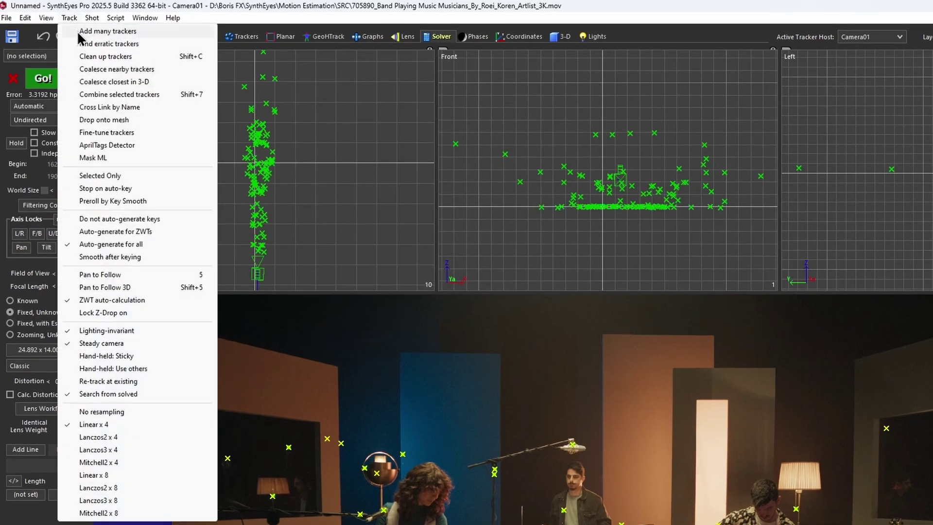
click(85, 55)
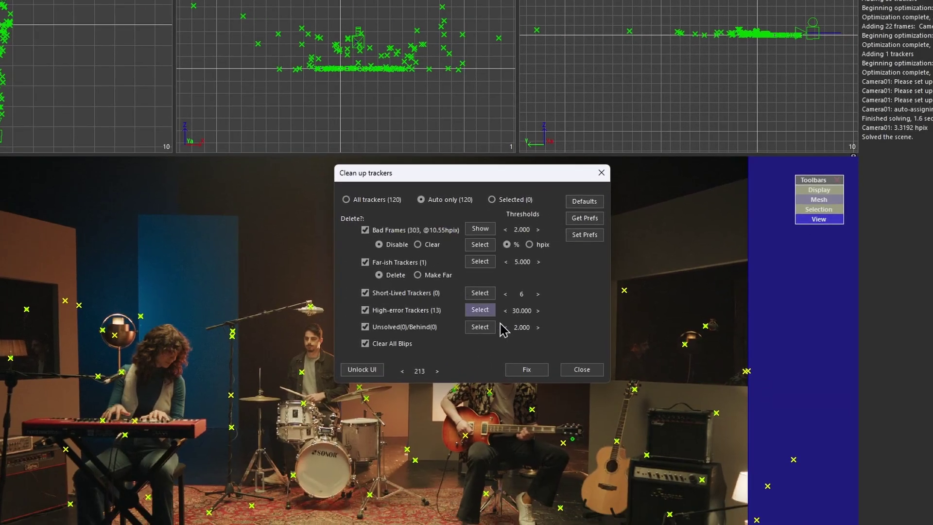
click(518, 369)
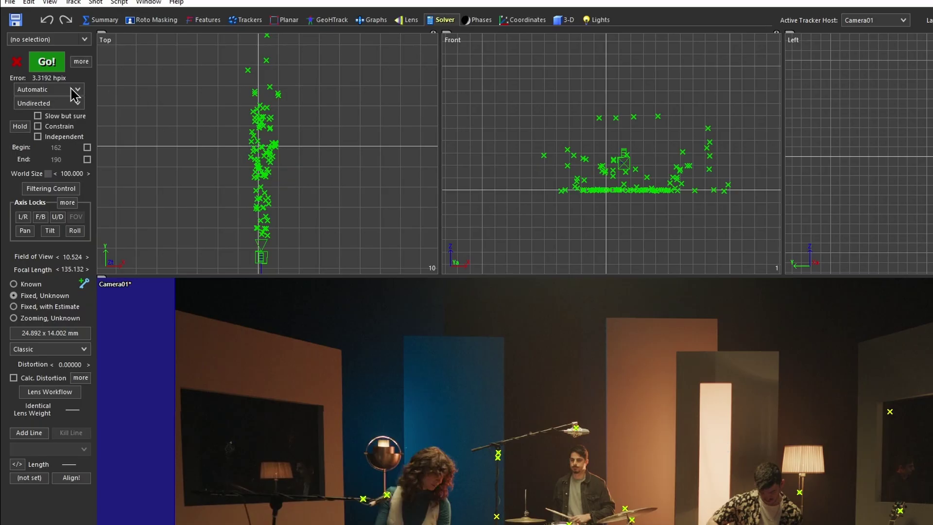
Set the solving mode to Refine and re-solve the band shot's camera from the cleaned-up trackers
click(50, 89)
click(34, 131)
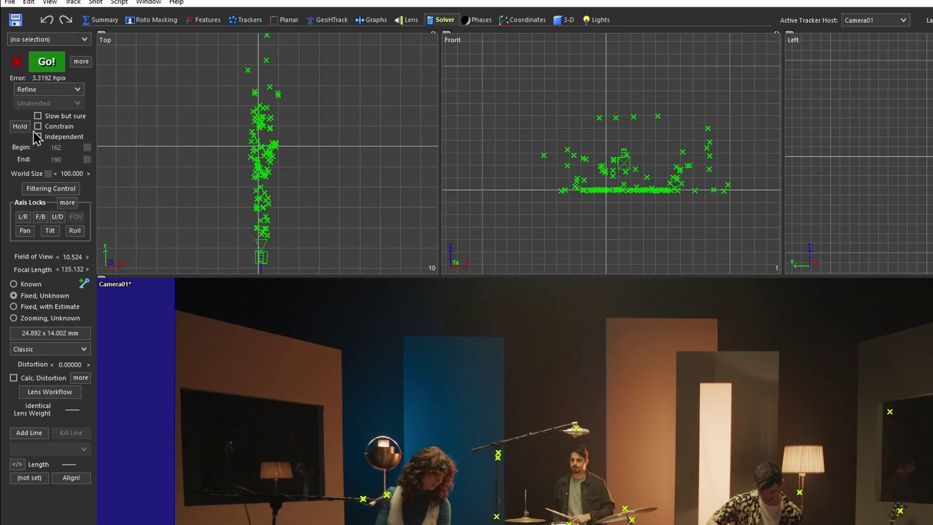
click(47, 63)
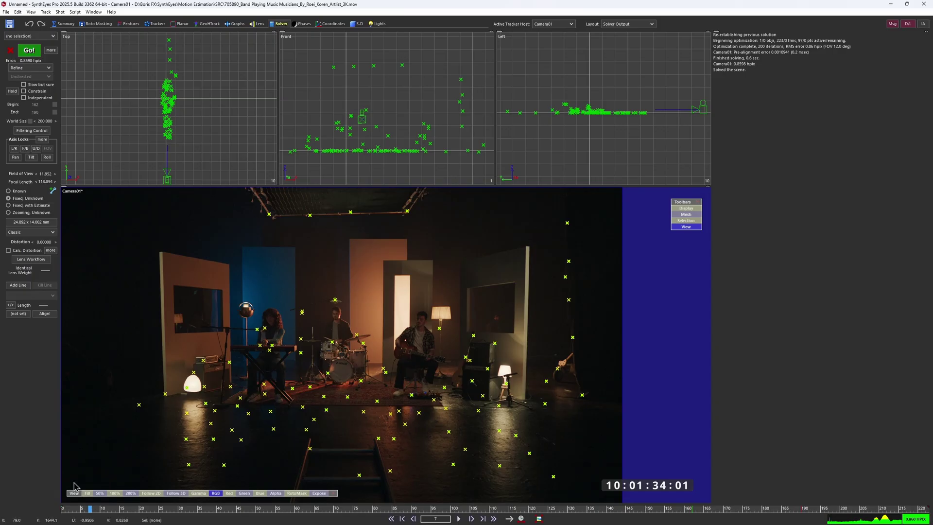
Play back the refined solve, then examine the tracker at the cymbal stand's foot up close in the Perspective view across the timeline
drag(91, 509, 62, 508)
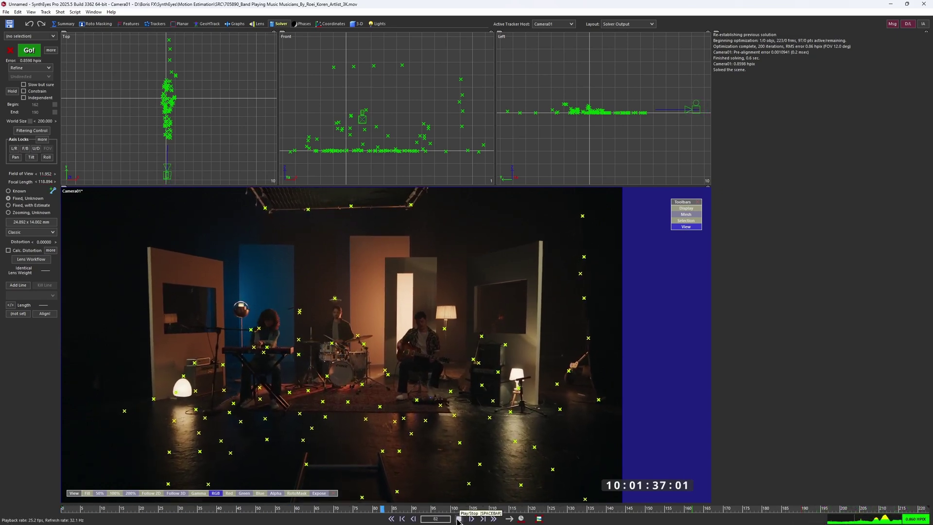
click(458, 518)
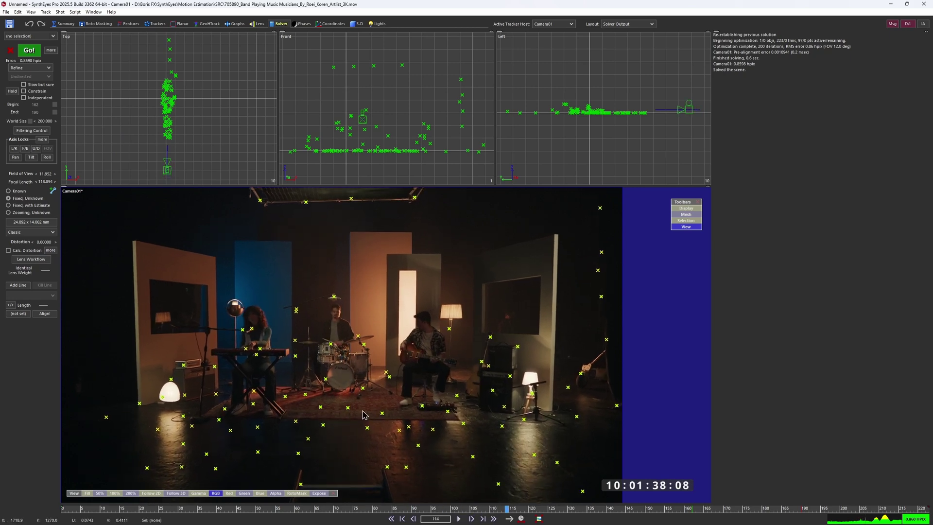
key(6)
scroll(450, 330, up, 8)
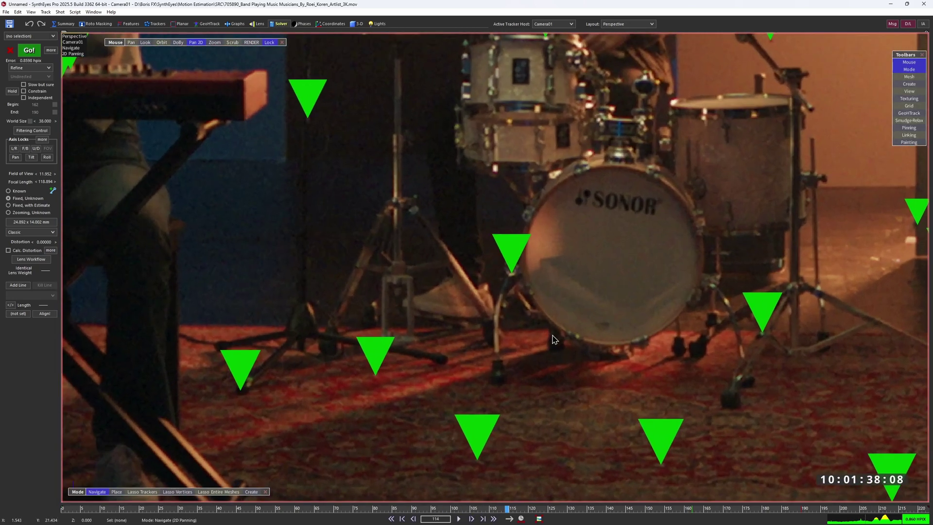
middle_drag(552, 336, 501, 343)
scroll(520, 325, up, 1)
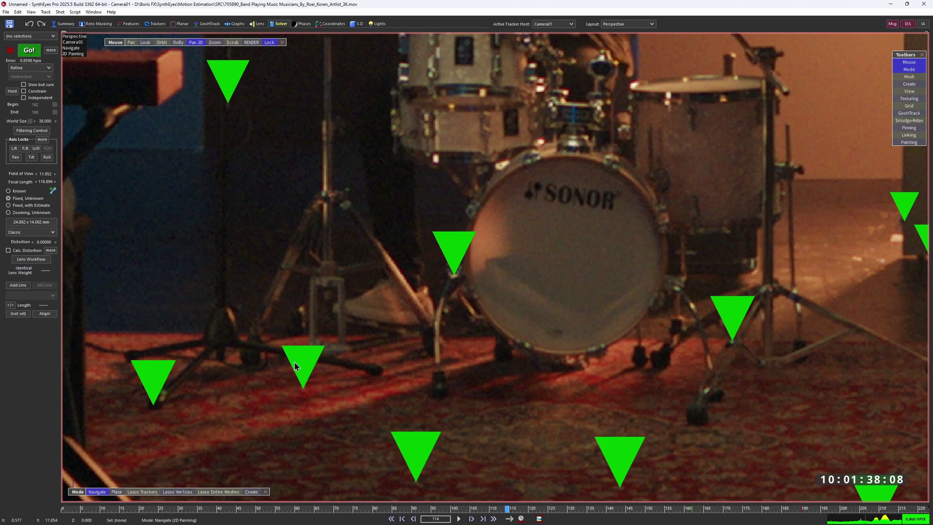
key(5)
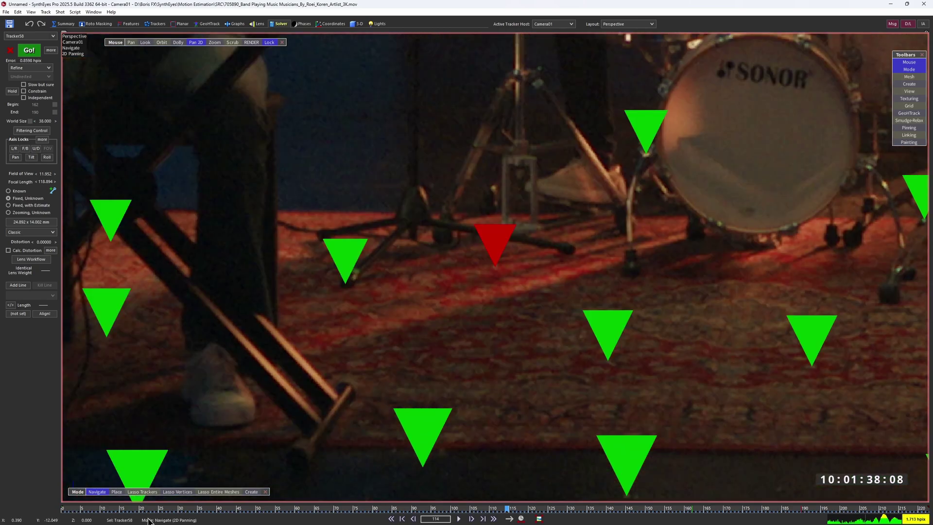
drag(93, 512, 409, 516)
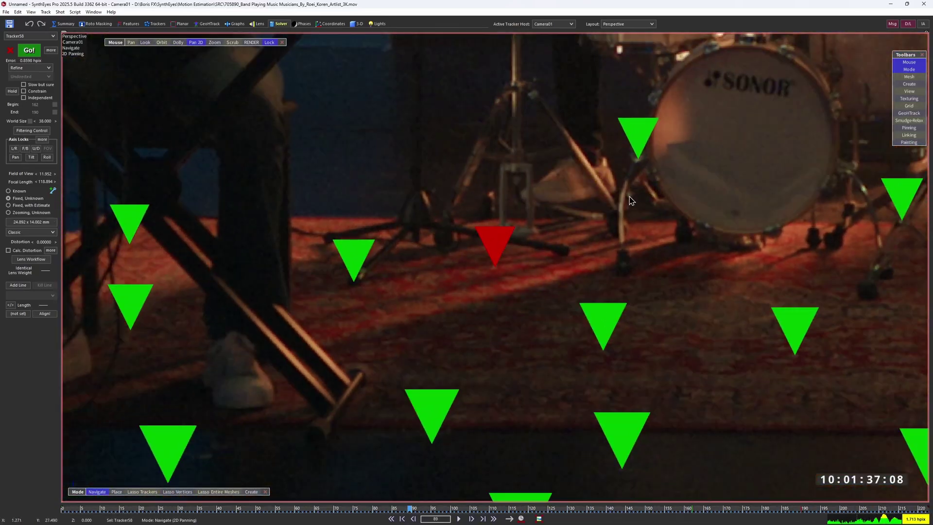
scroll(515, 291, down, 5)
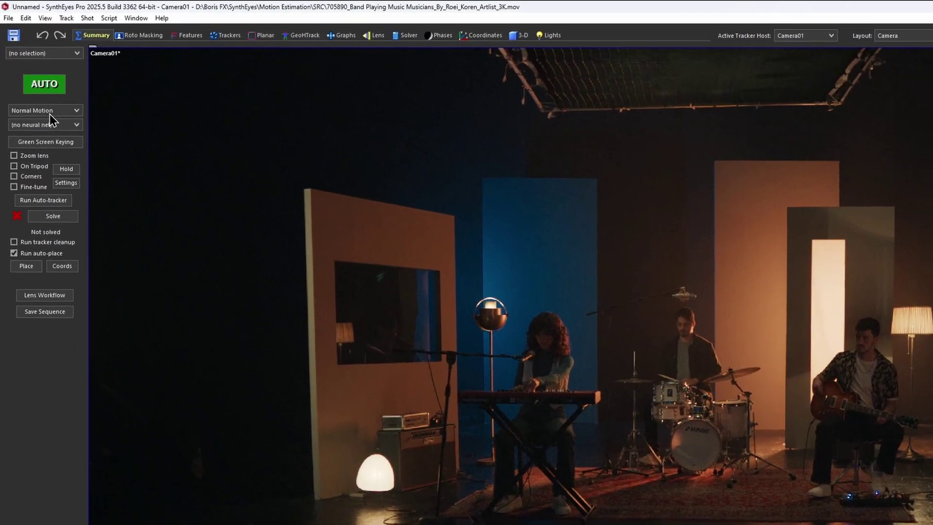
Set the unsolved band shot's motion type to ML Motion Estimation and run the full automatic track and solve
click(34, 75)
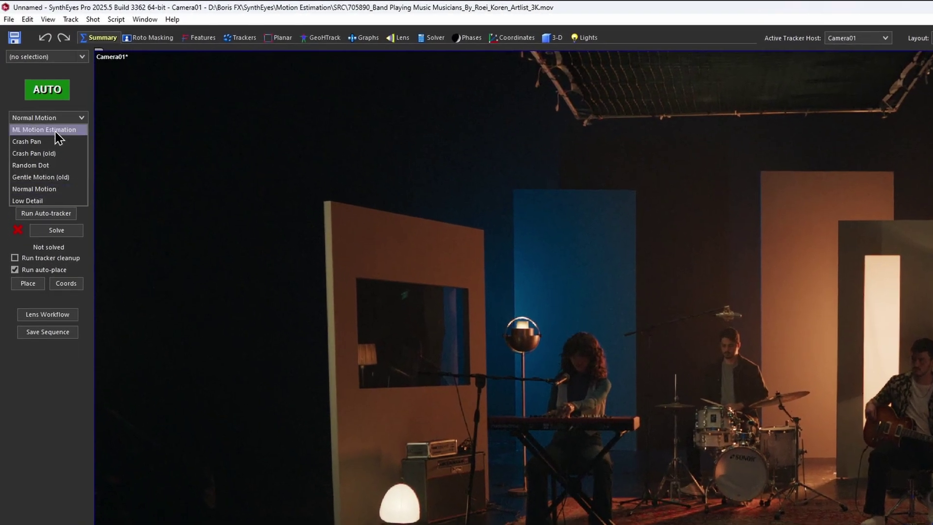
click(53, 130)
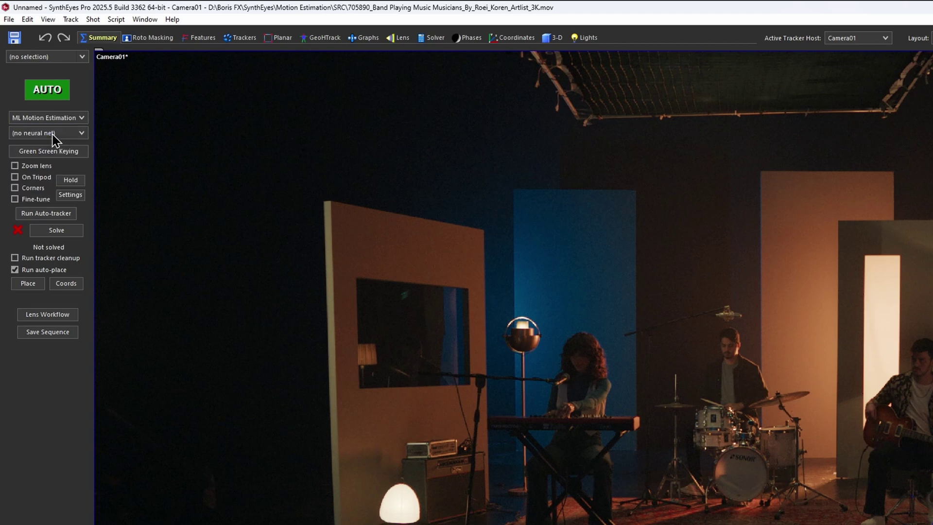
click(47, 90)
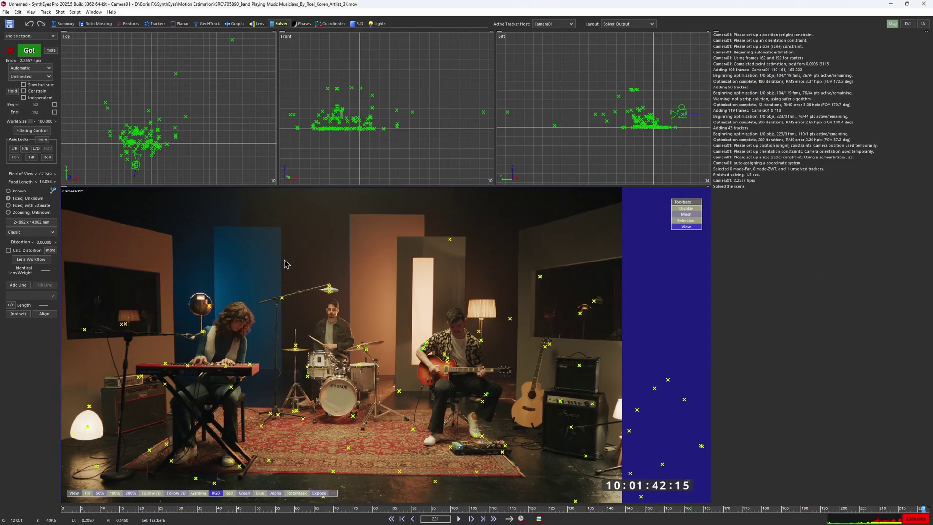
Examine the ML Motion Estimation solve, its field of view and its tracker coverage at several frames across the band shot
middle_drag(264, 261, 318, 257)
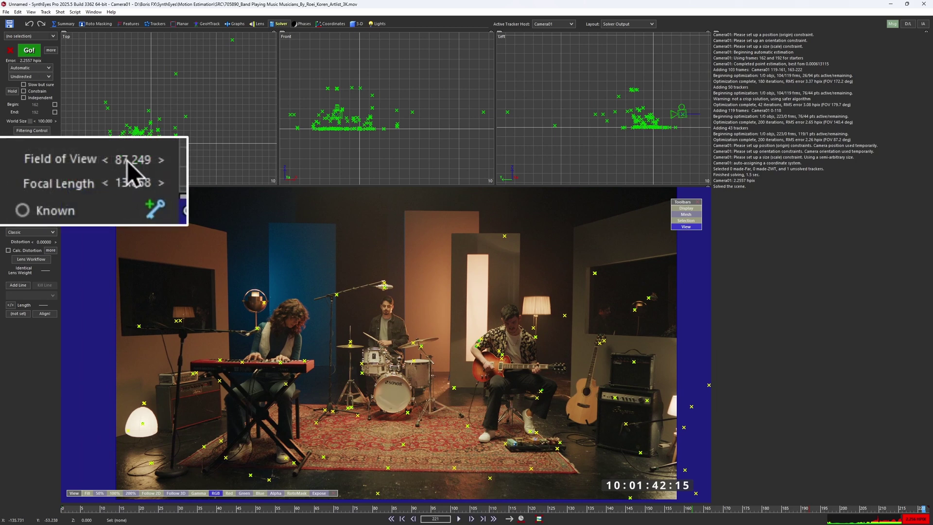
drag(374, 509, 567, 454)
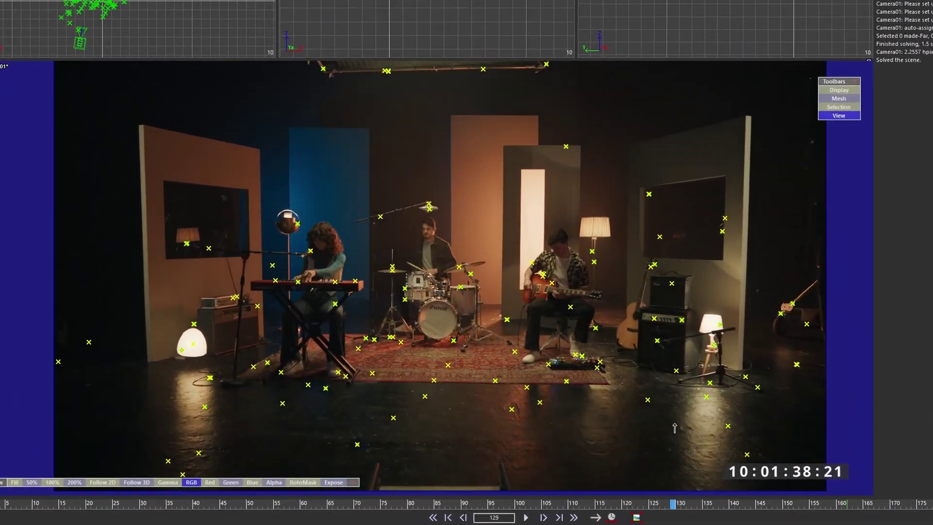
drag(675, 425, 737, 419)
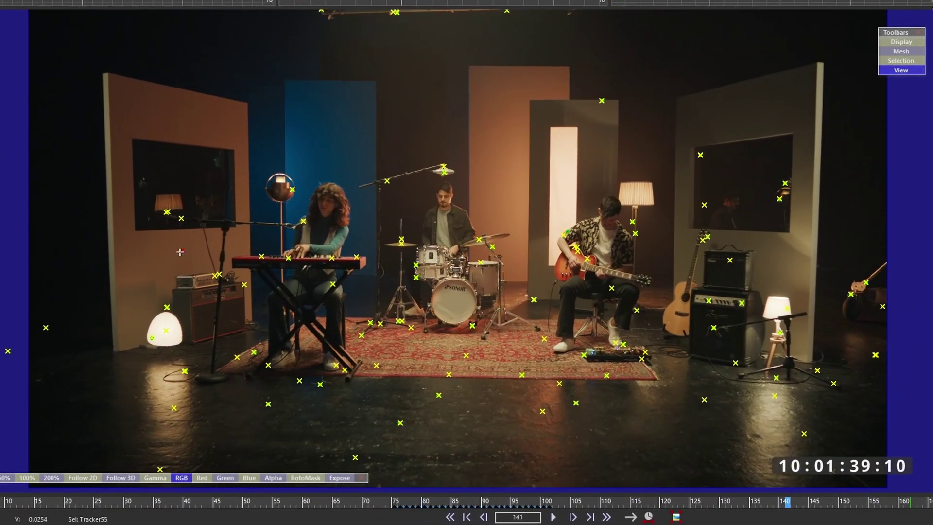
drag(724, 503, 913, 500)
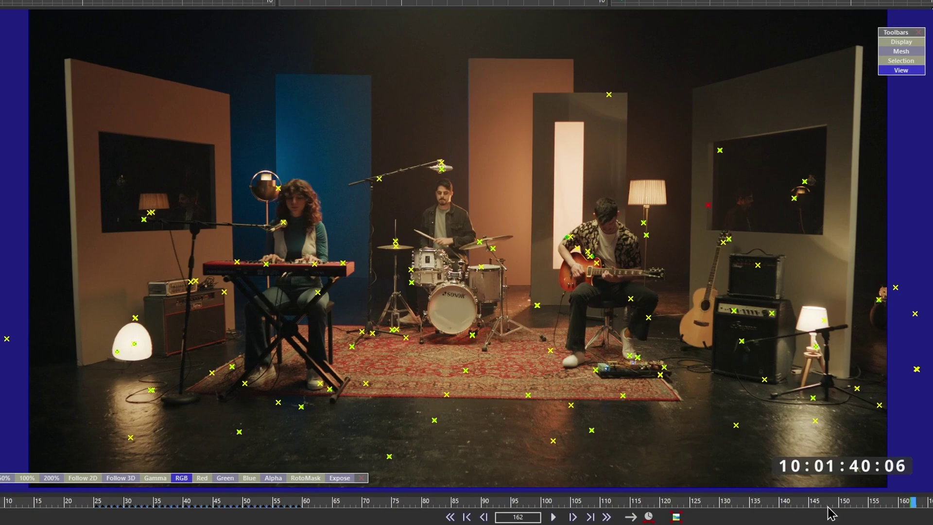
drag(828, 513, 532, 488)
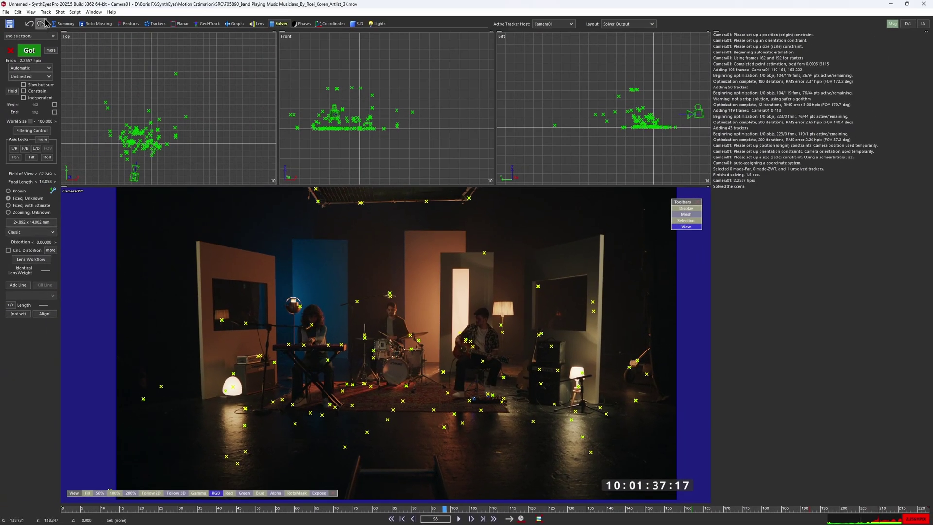
Clean up the automatic trackers, including far-ish, short-lived, high-error and unsolved trackers, and clear all blips
click(46, 12)
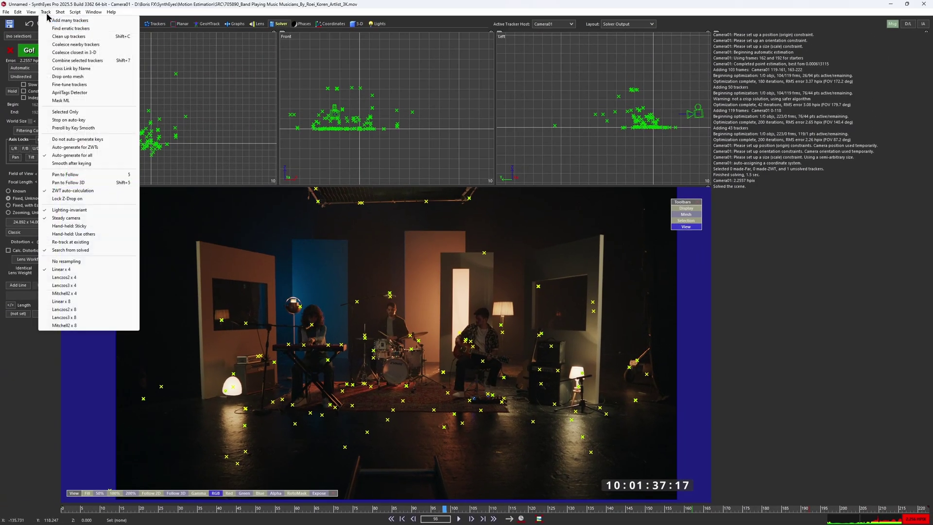
click(64, 36)
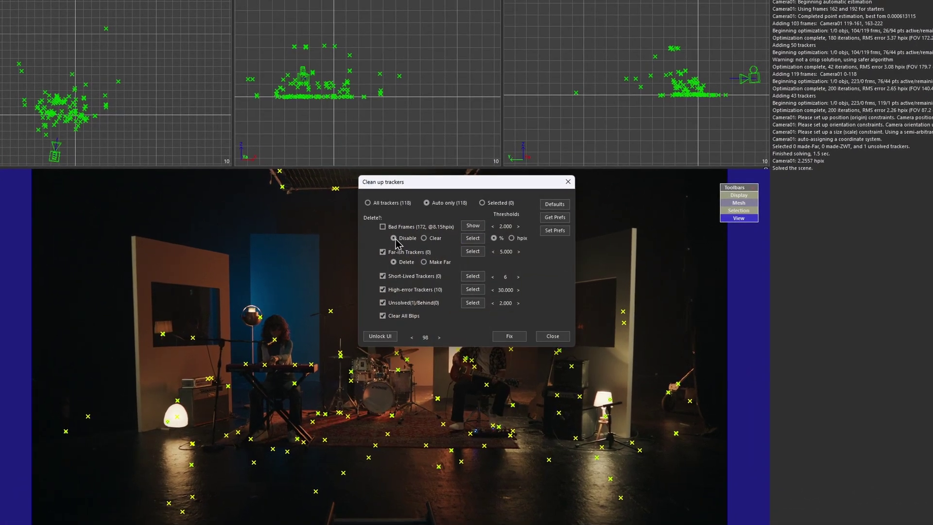
click(509, 337)
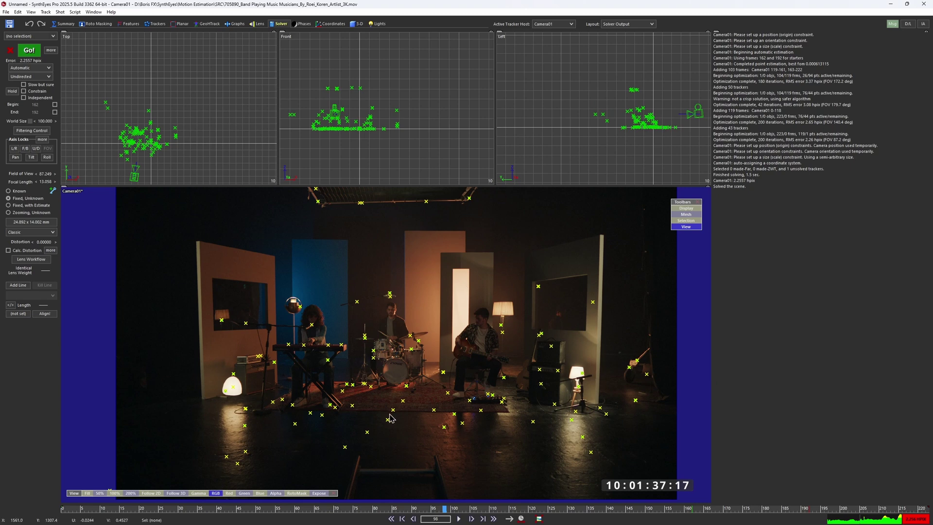
Review the remaining trackers near frame 199 and re-solve the ML-tracked shot in Refine mode
mouse_move(445, 510)
mouse_down()
mouse_move(531, 521)
mouse_move(833, 521)
mouse_up()
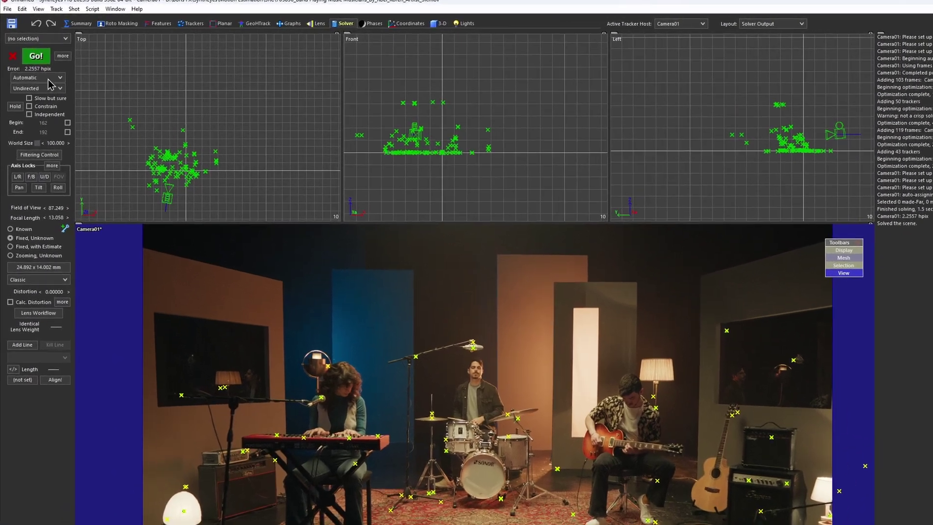
click(38, 69)
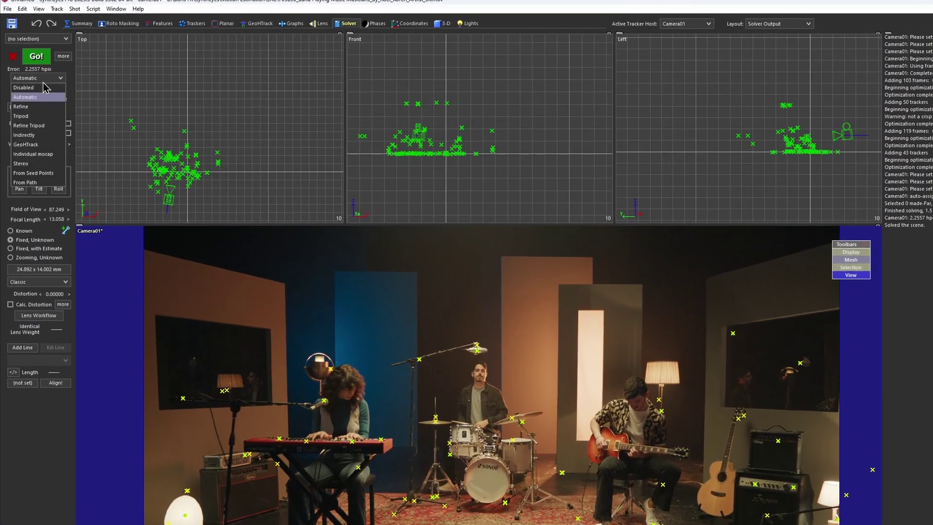
click(33, 107)
click(37, 56)
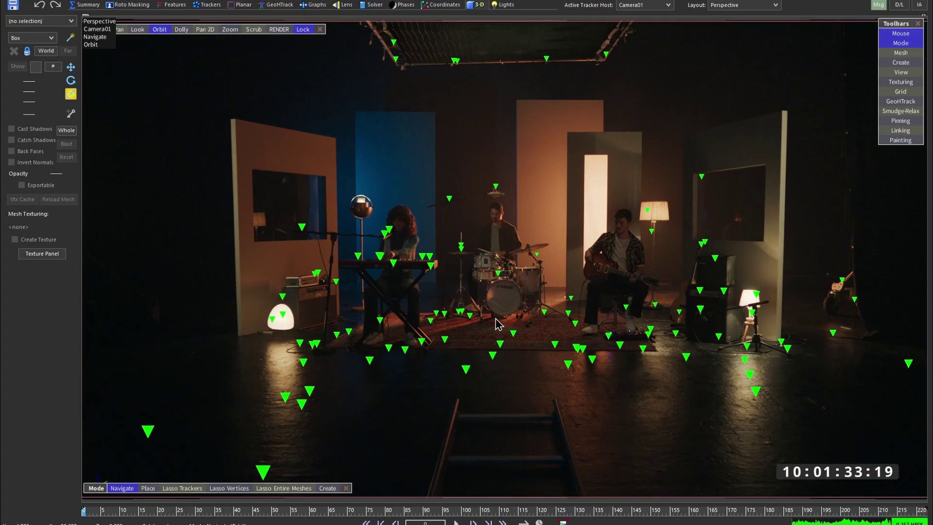
Inspect the ML-tracked points around the drum kit and cymbal stand up close in the Perspective view while scrubbing from the first frame
scroll(486, 315, up, 6)
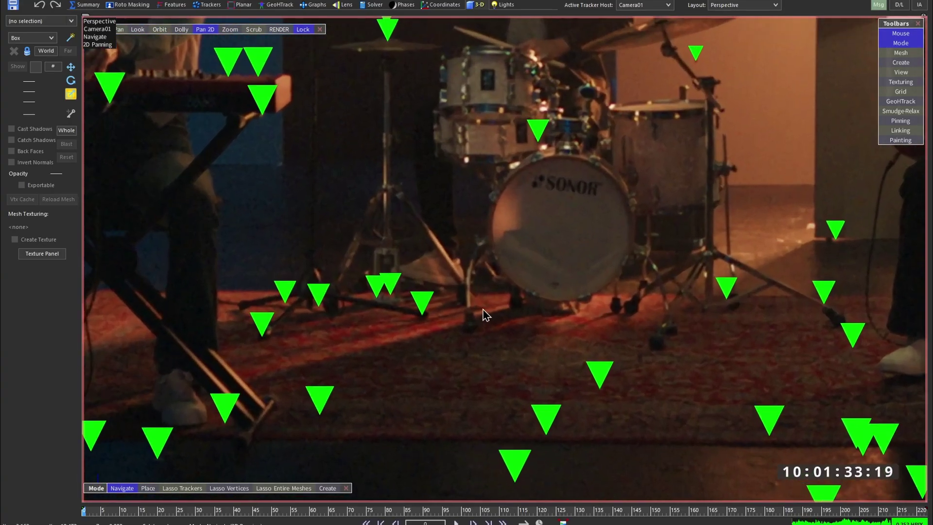
scroll(452, 313, up, 3)
middle_drag(298, 405, 400, 349)
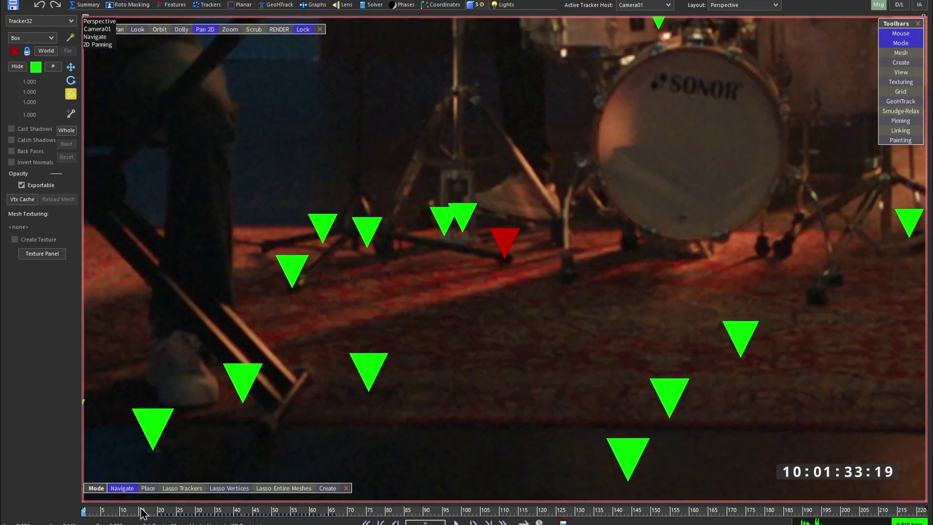
drag(94, 514, 125, 510)
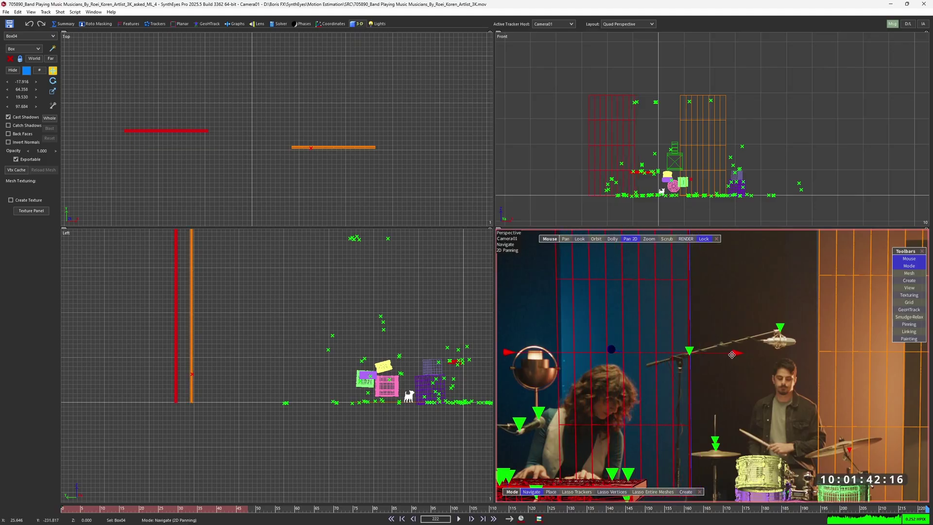